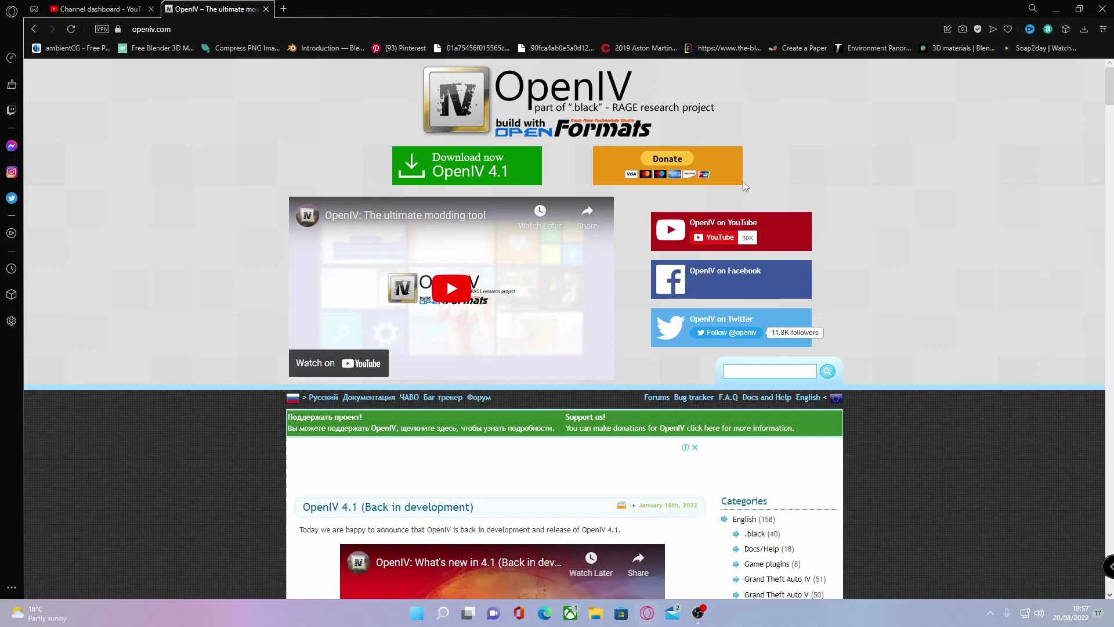
- Retry the OpenIV 4.1 download and select the failing ntscorp.ru address
left_click(426, 174)
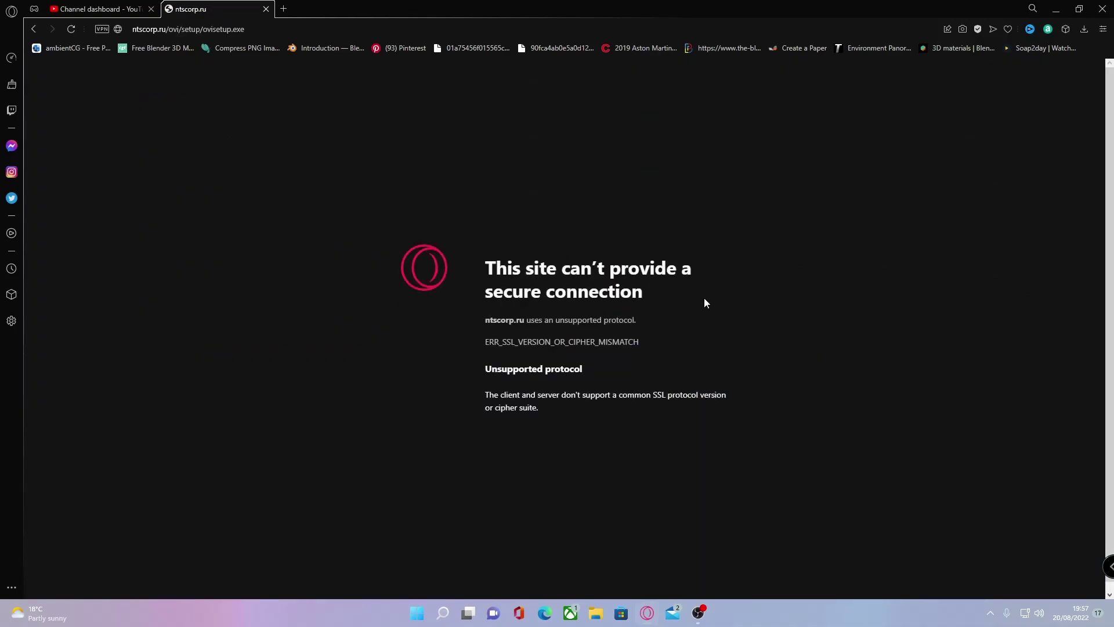
left_click(33, 29)
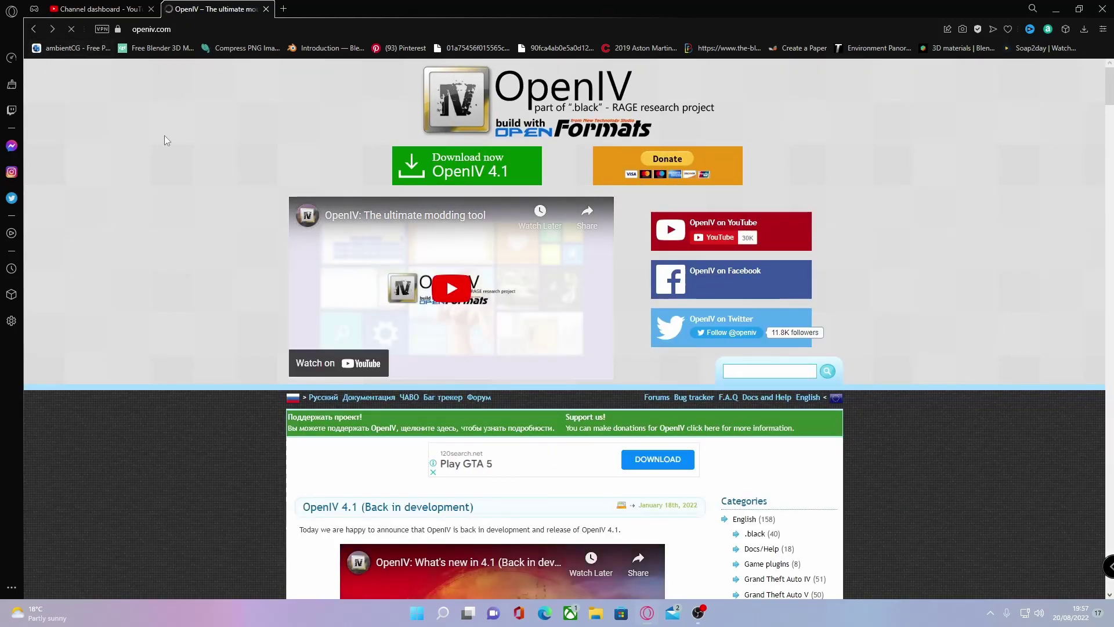
left_click(456, 156)
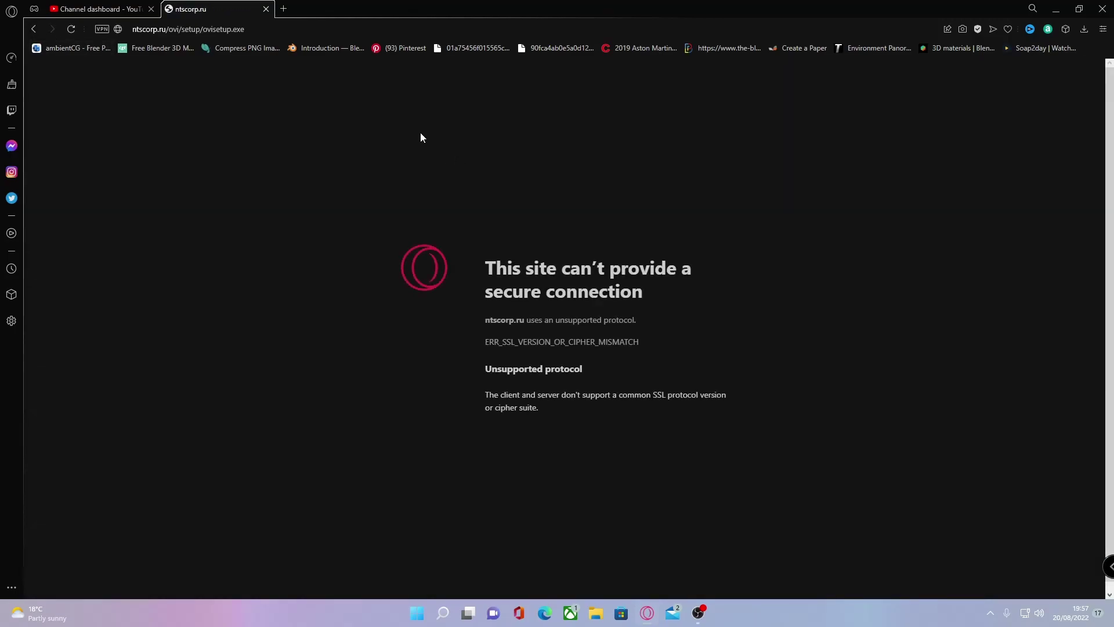
left_click(259, 32)
key("ctrl+c")
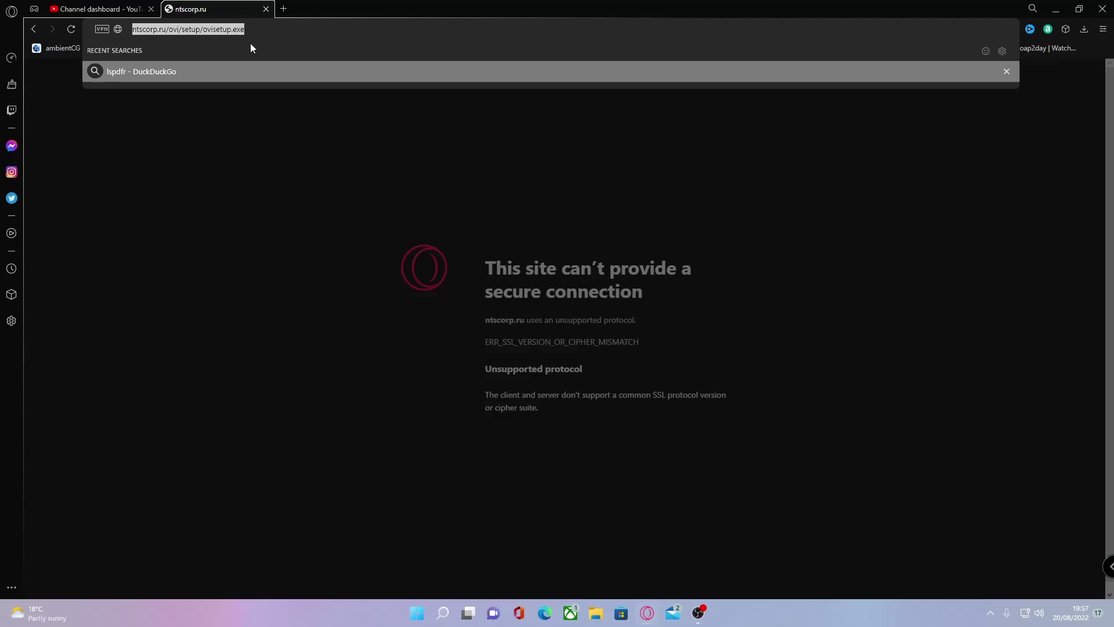
left_click(284, 8)
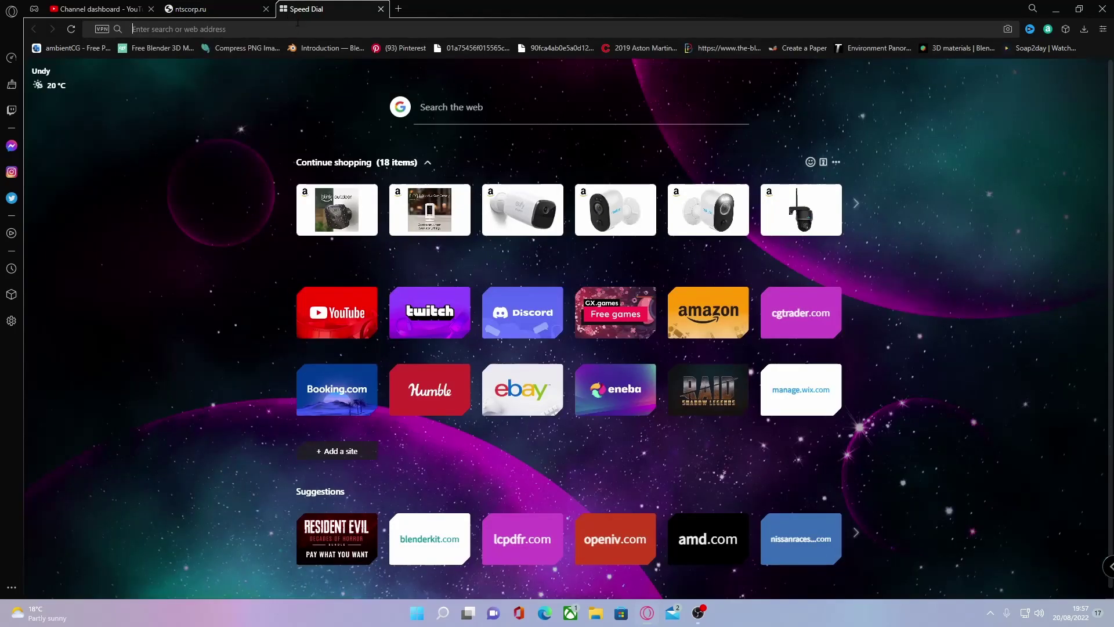
key("ctrl+v")
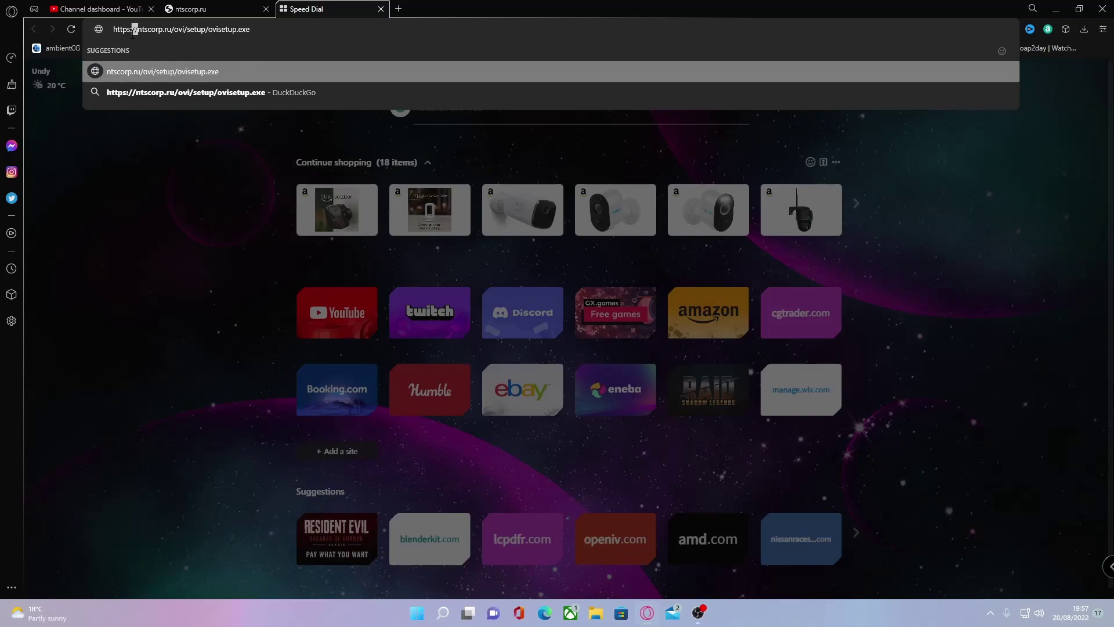
left_click_drag(134, 30, 112, 31)
key("BackSpace")
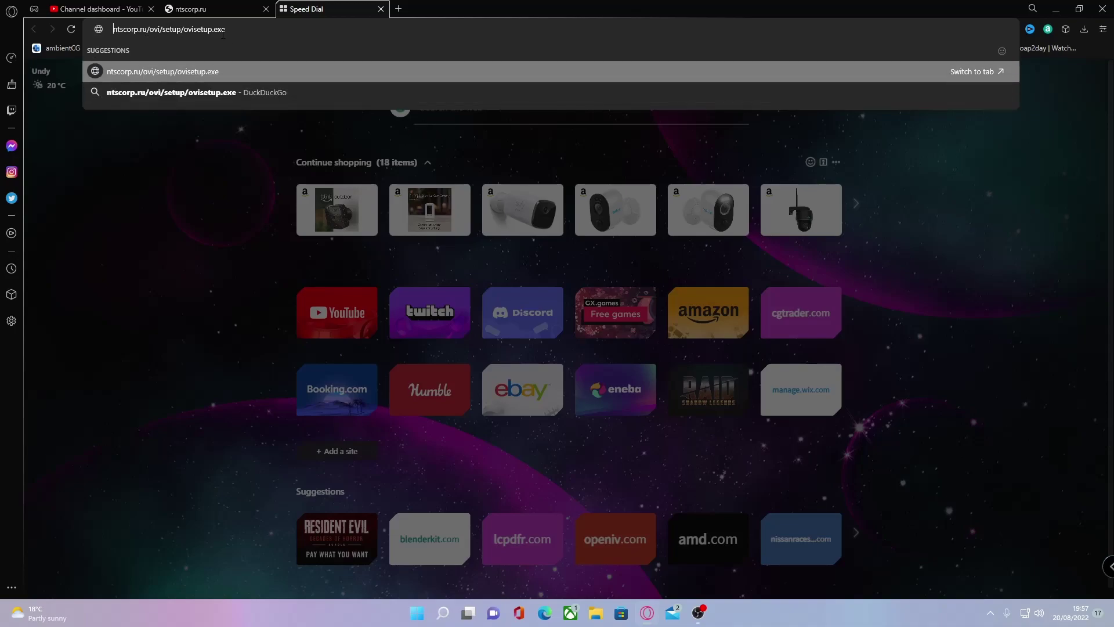
key("Return")
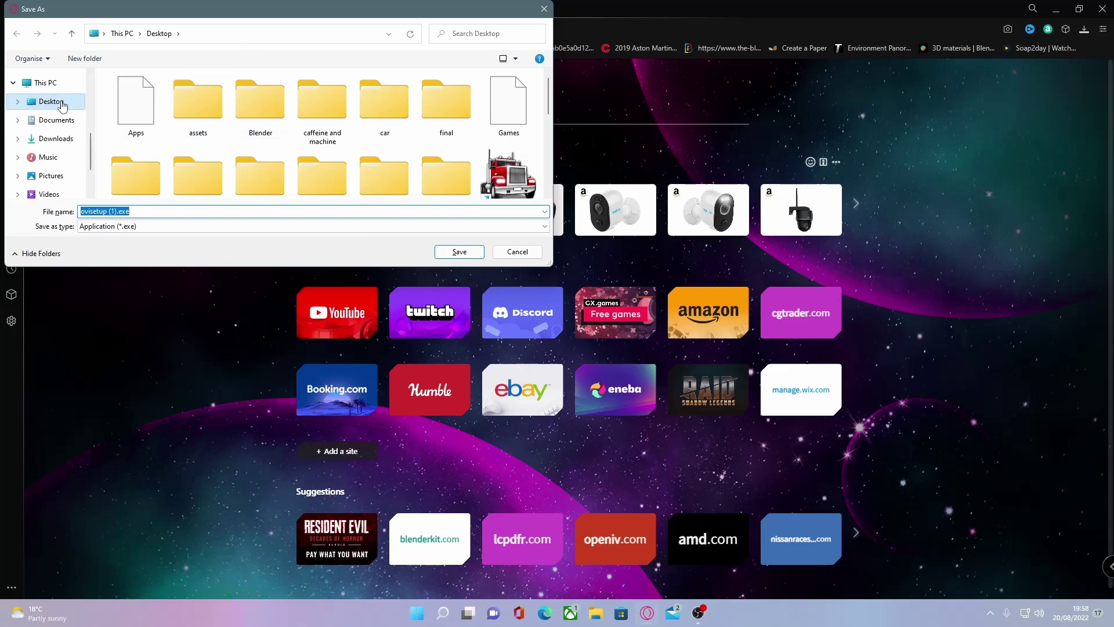
- Save and run ovisetup (1).exe, installing OpenIV in English and accepting the 20.4 Mb download
left_click(459, 251)
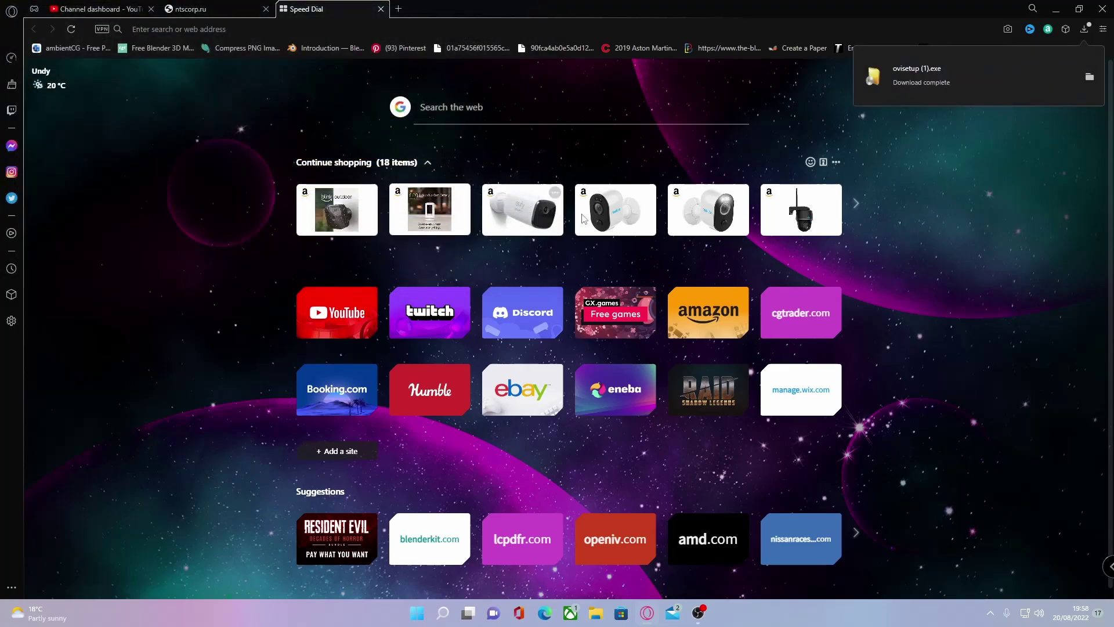
left_click(984, 88)
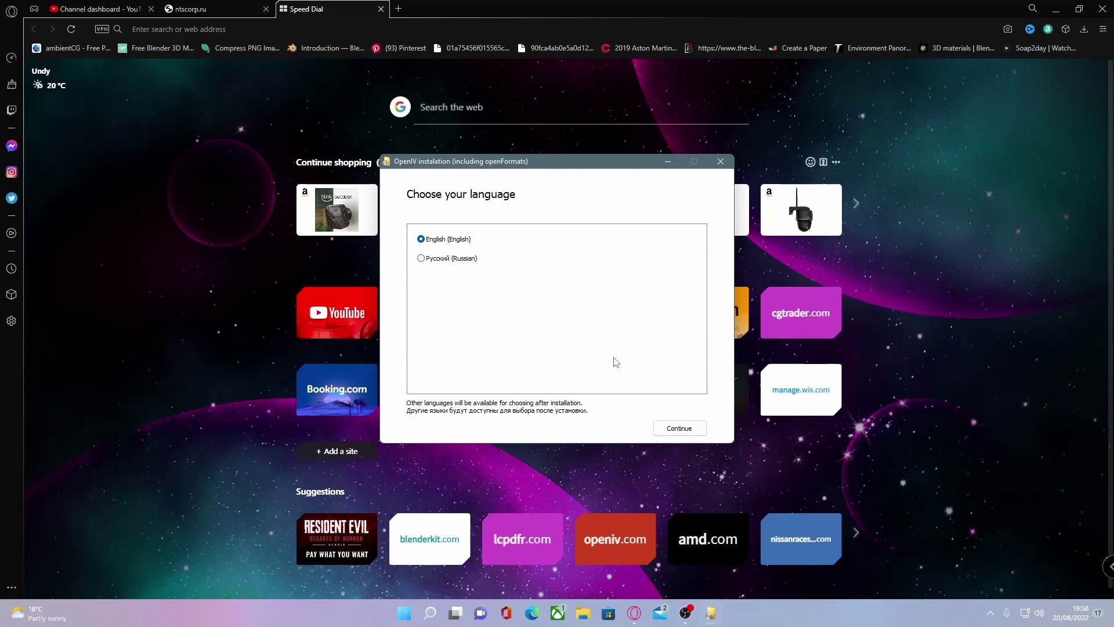
left_click(680, 427)
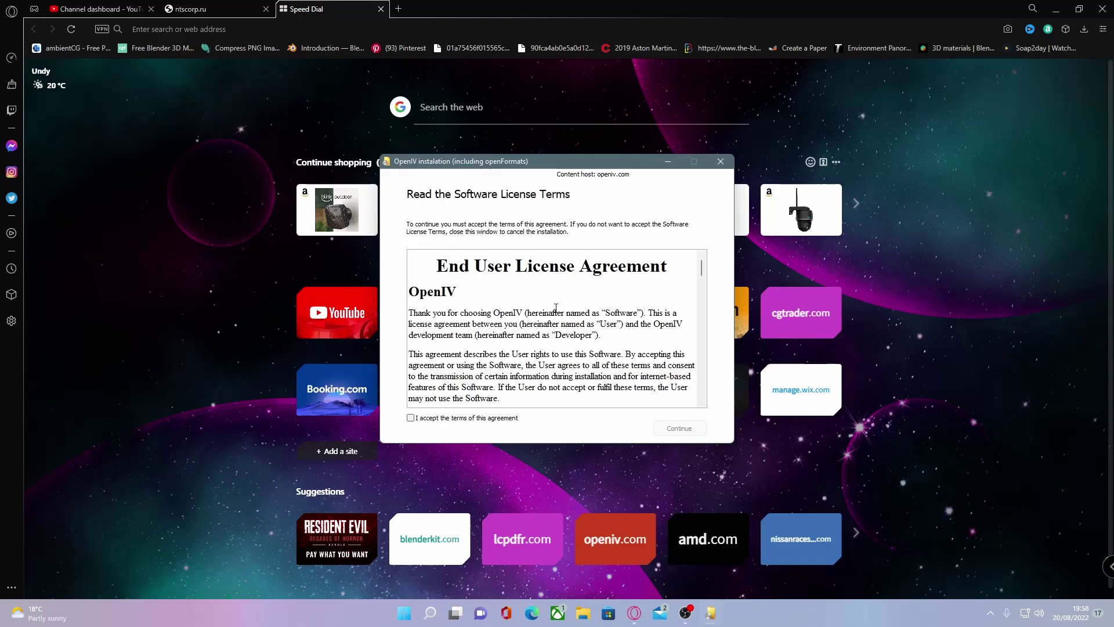
left_click(476, 417)
left_click(690, 429)
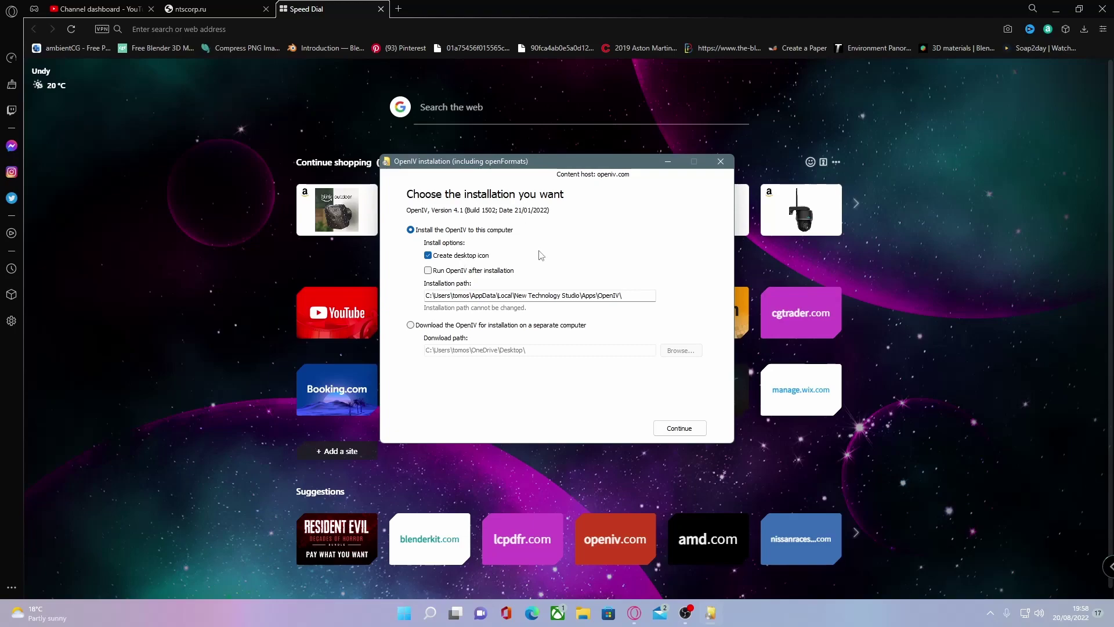
left_click(682, 428)
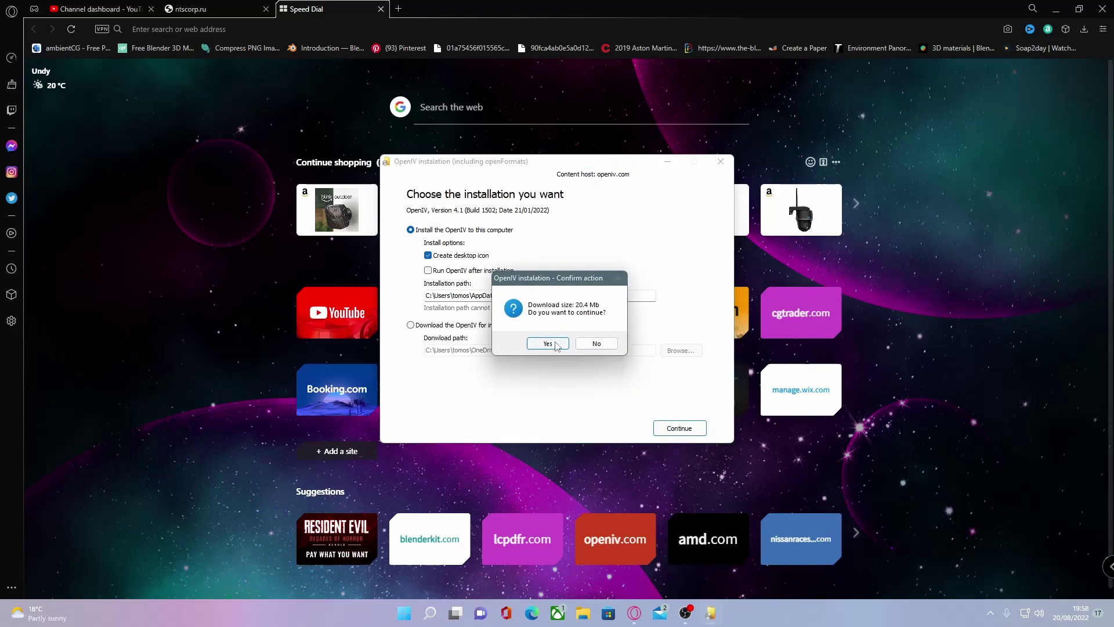
left_click(548, 343)
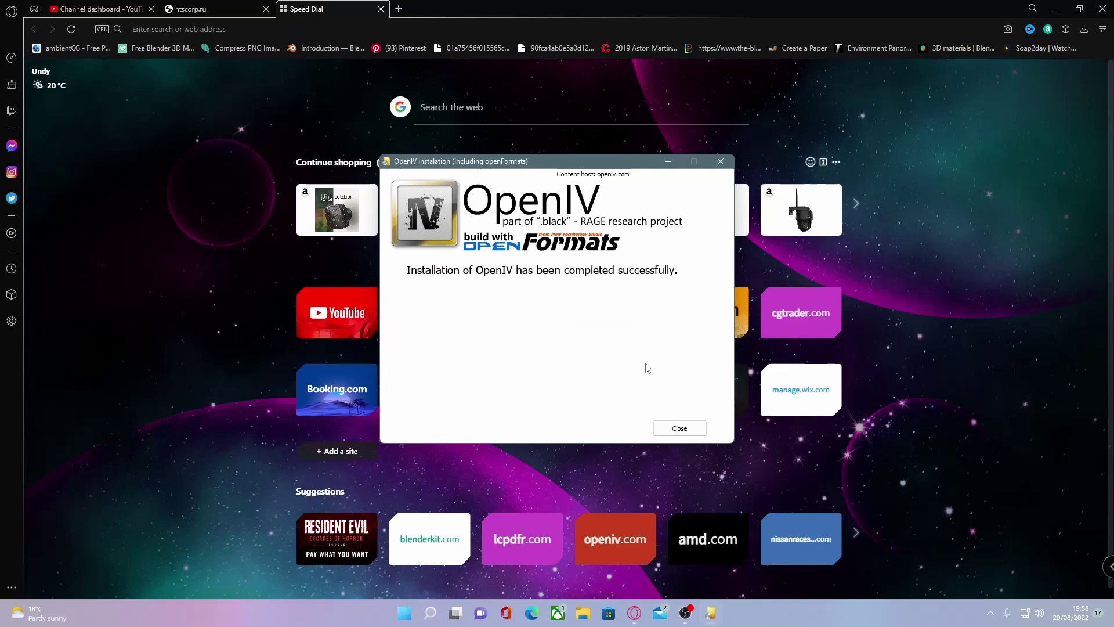
- Launch OpenIV from Start search and choose Grand Theft Auto V for Windows
left_click(679, 429)
left_click(441, 607)
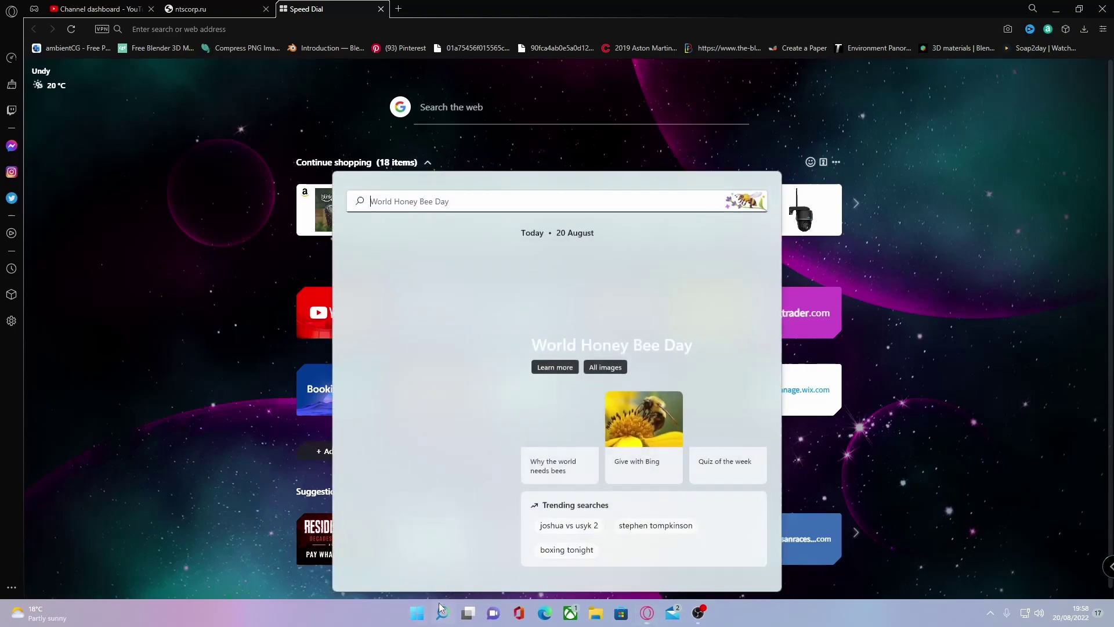
type("op")
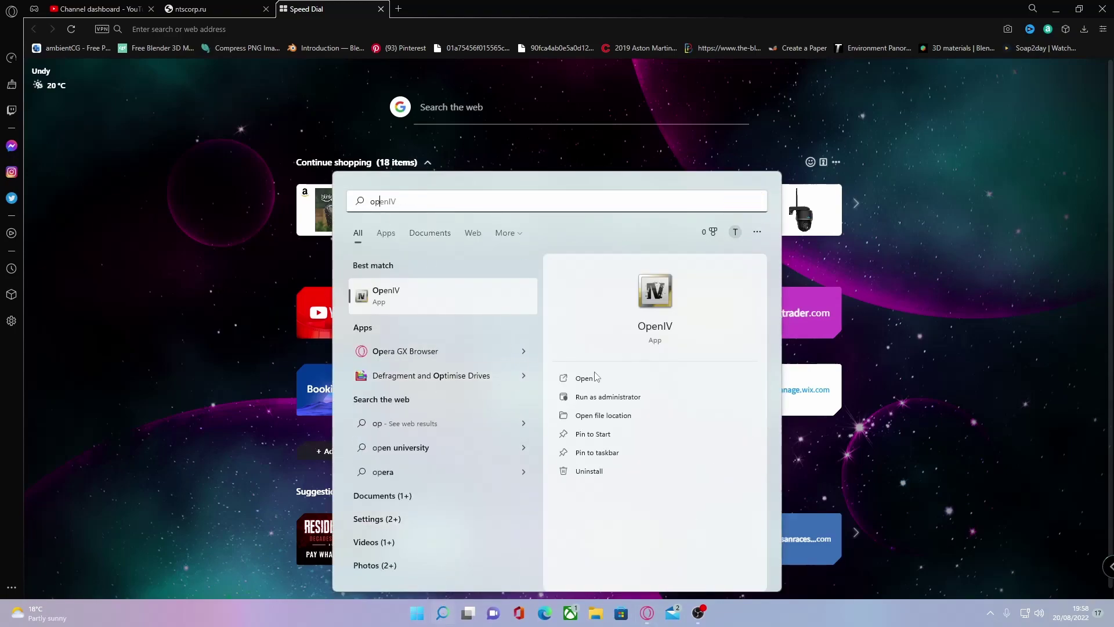
left_click(594, 377)
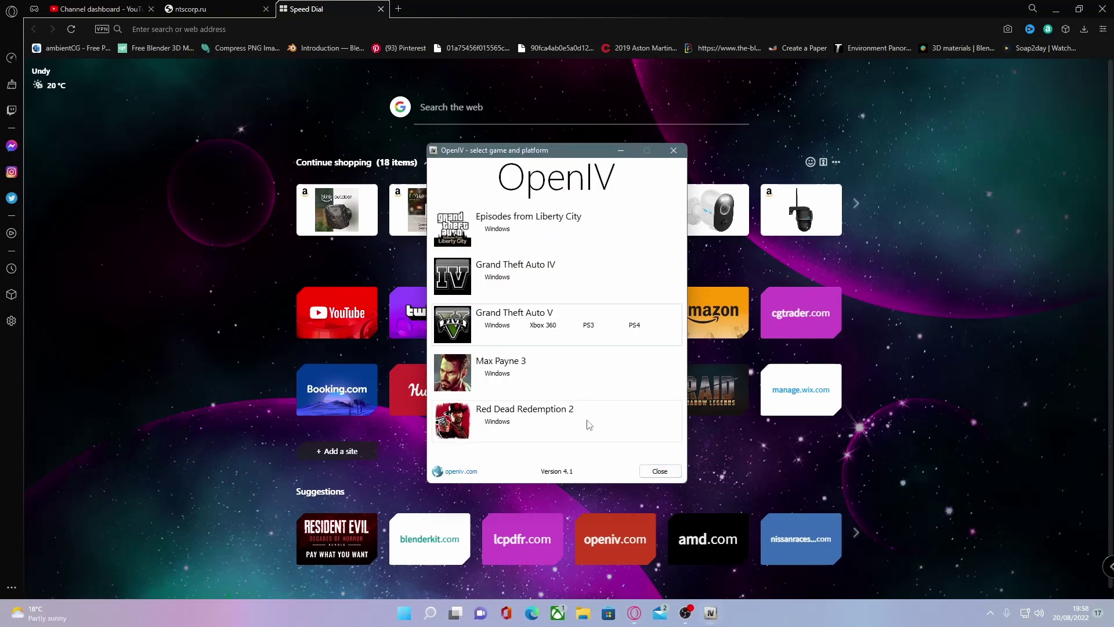
left_click(497, 325)
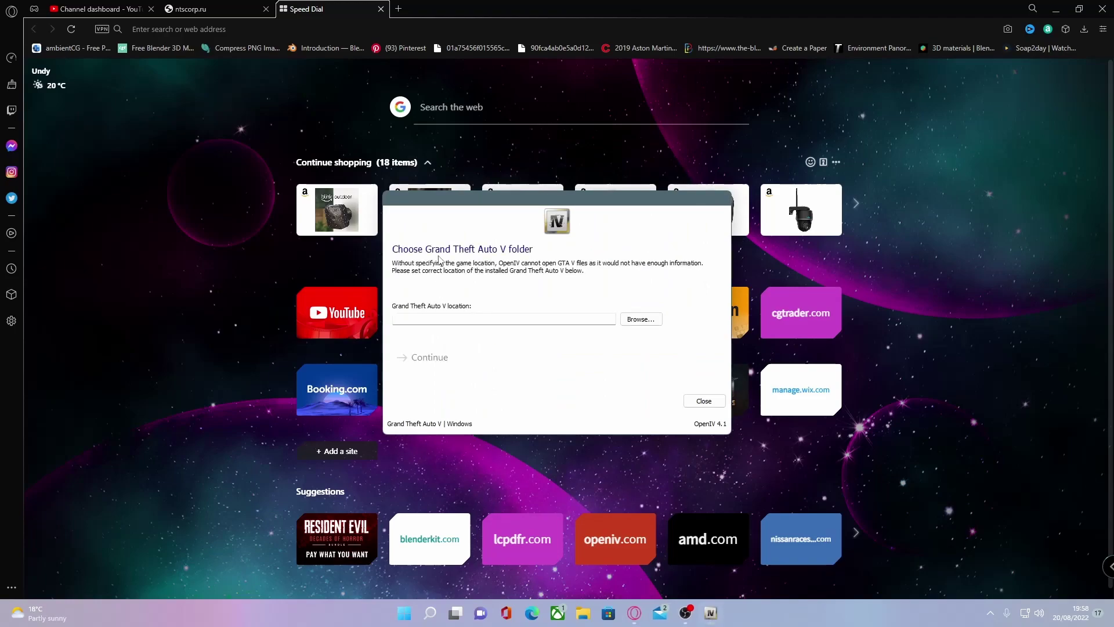
- Browse for the game folder, first checking C:\Program Files (x86)\Steam\steamapps\common
left_click(641, 319)
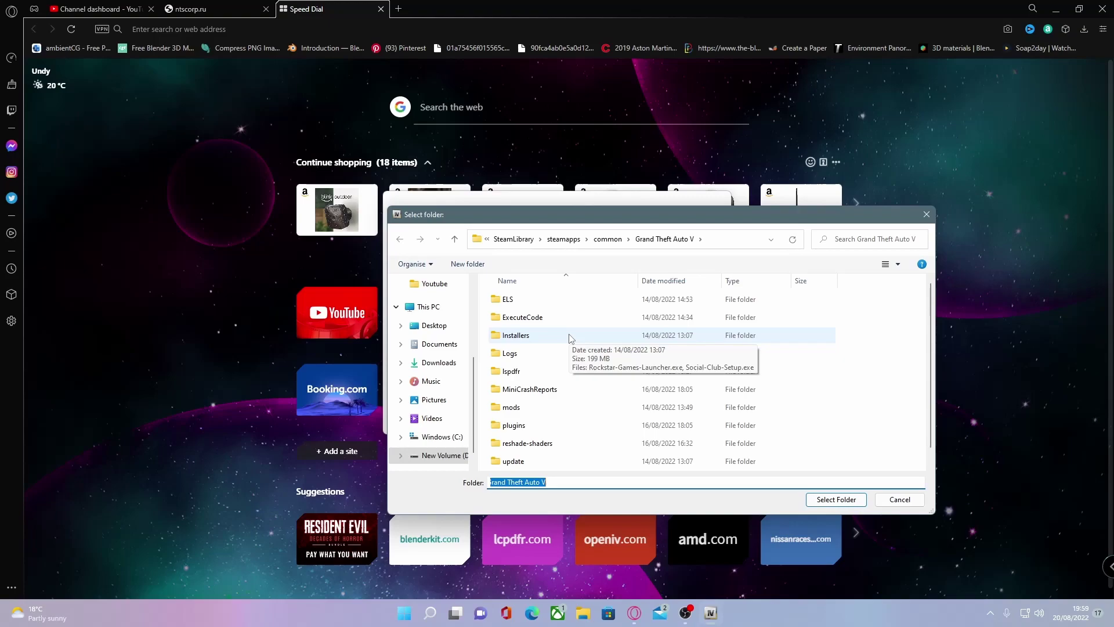
left_click(441, 436)
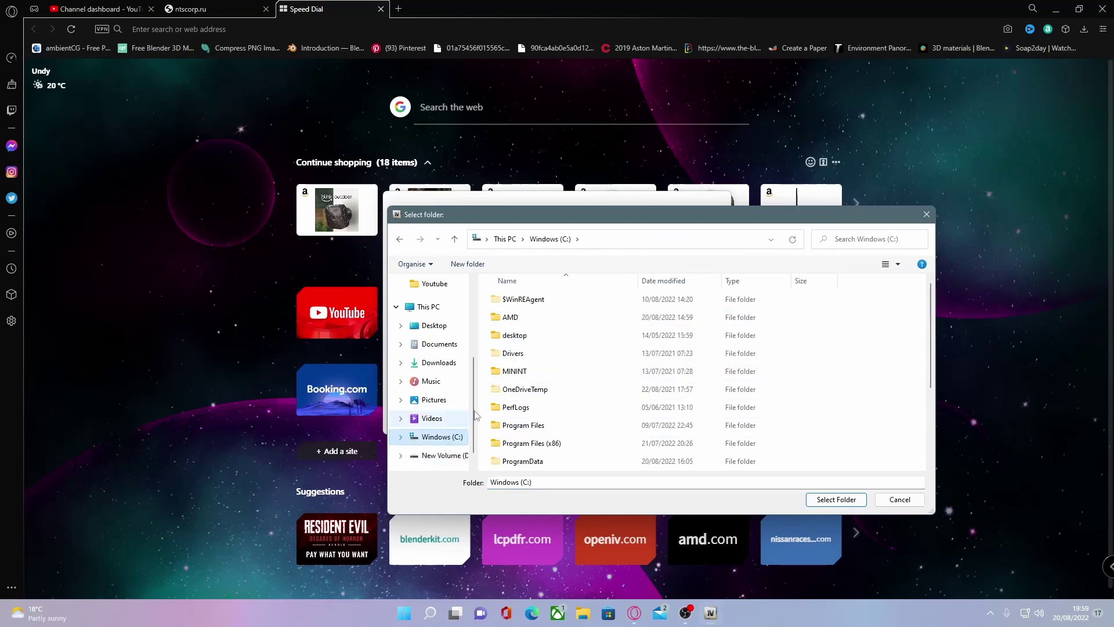
double_click(557, 443)
scroll(557, 418, "down", 5)
scroll(556, 408, "down", 1)
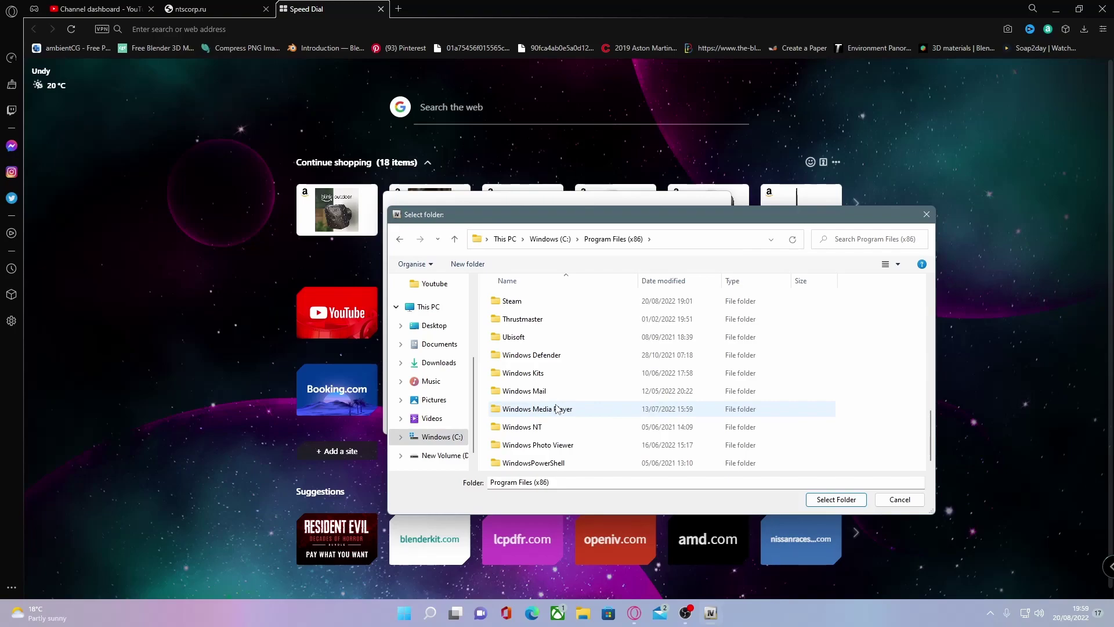
double_click(513, 301)
scroll(525, 390, "down", 4)
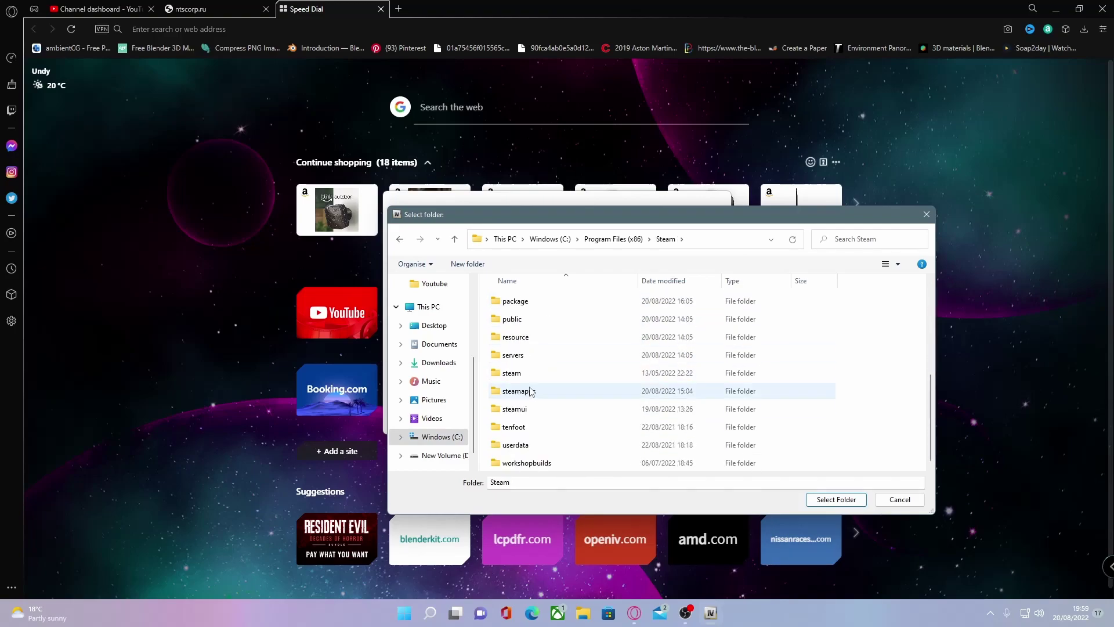
double_click(525, 391)
double_click(522, 389)
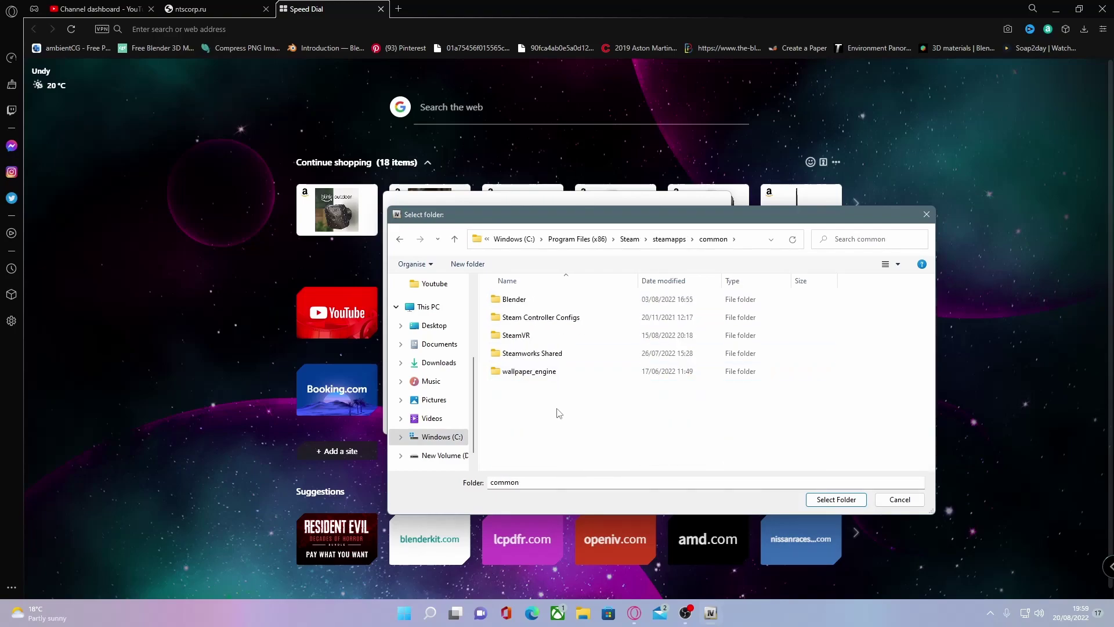
- Select D:\SteamLibrary\steamapps\common\Grand Theft Auto V as the game location
left_click(435, 455)
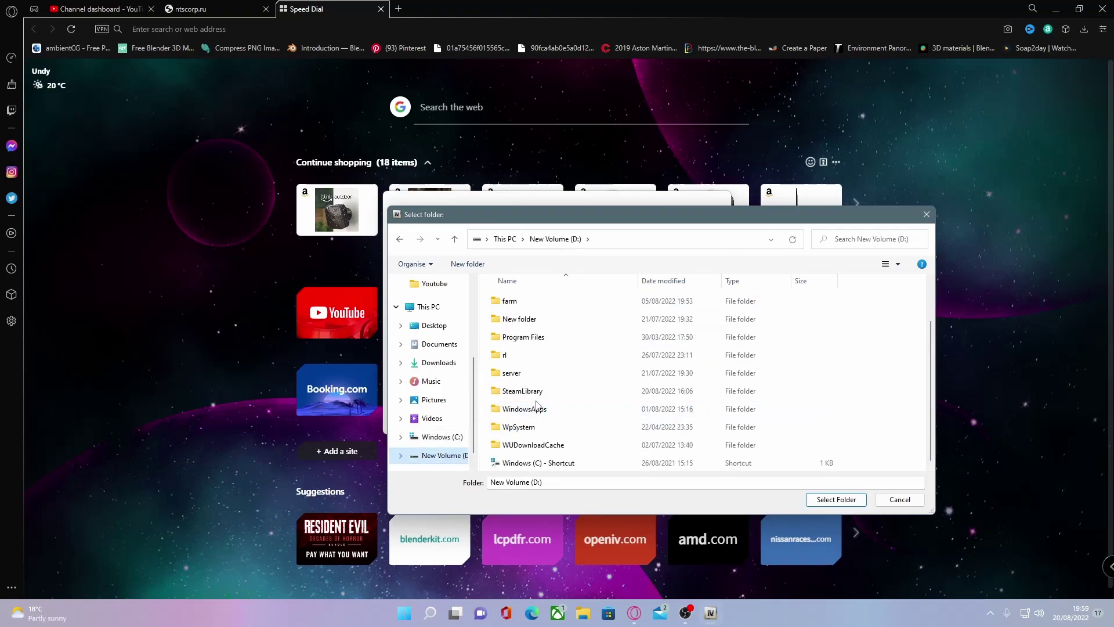
double_click(531, 393)
double_click(515, 298)
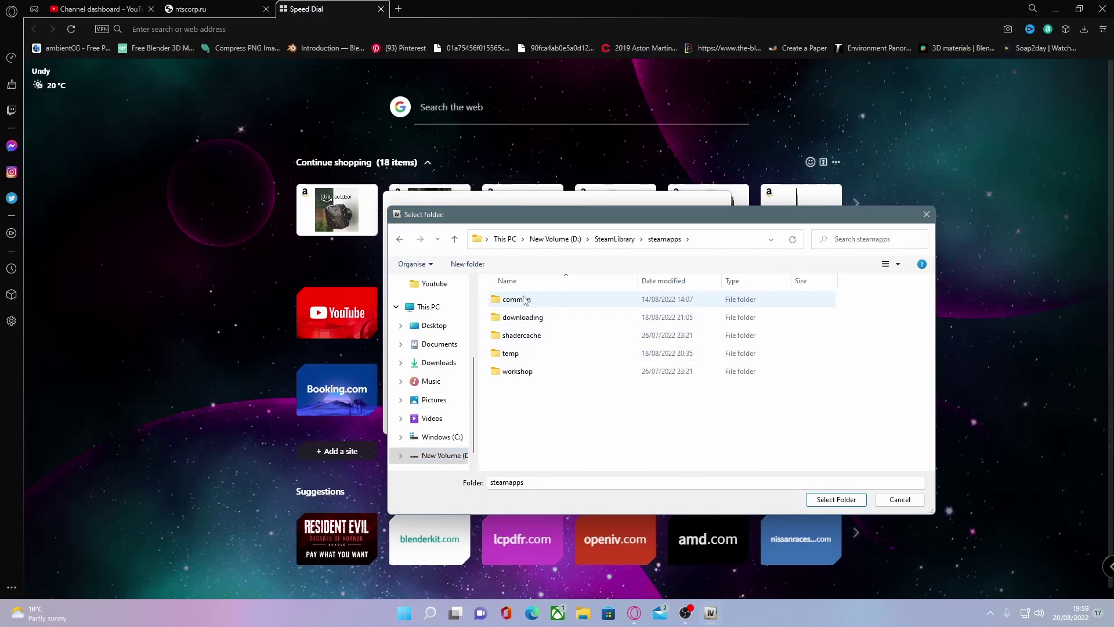
double_click(525, 299)
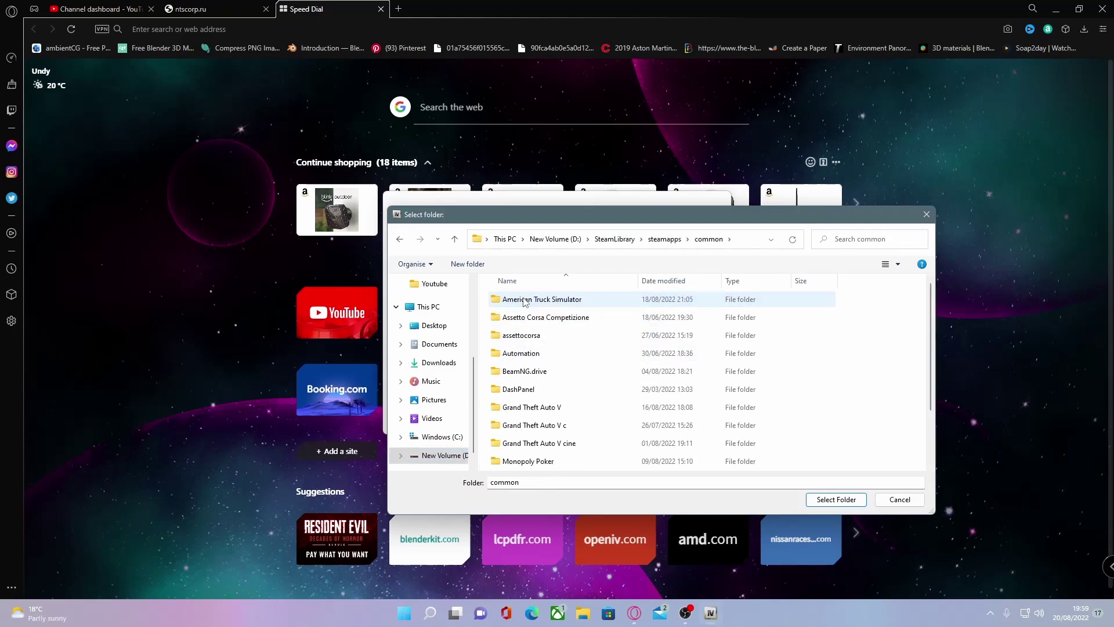
left_click(547, 412)
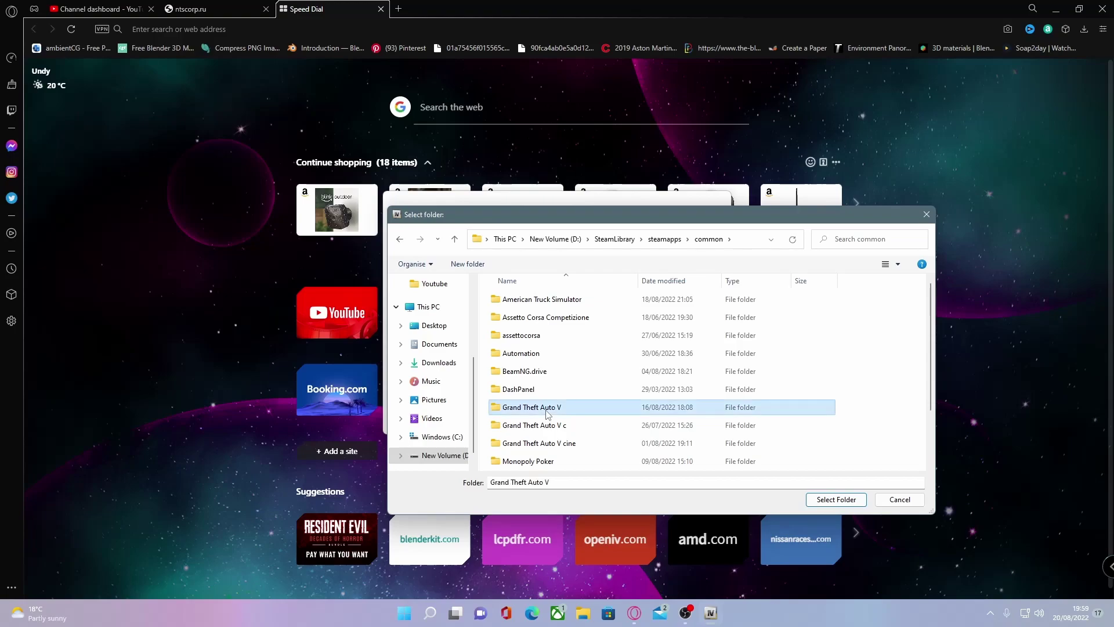
left_click(835, 499)
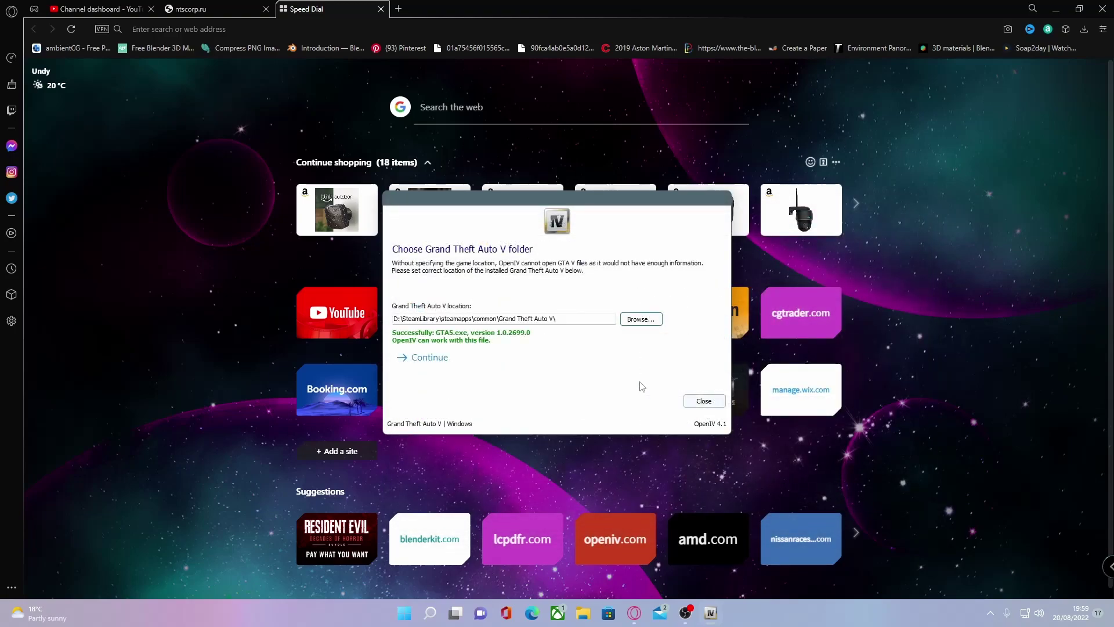
- Continue past the game folder and backups pages to reach OpenIV's main window
left_click(413, 356)
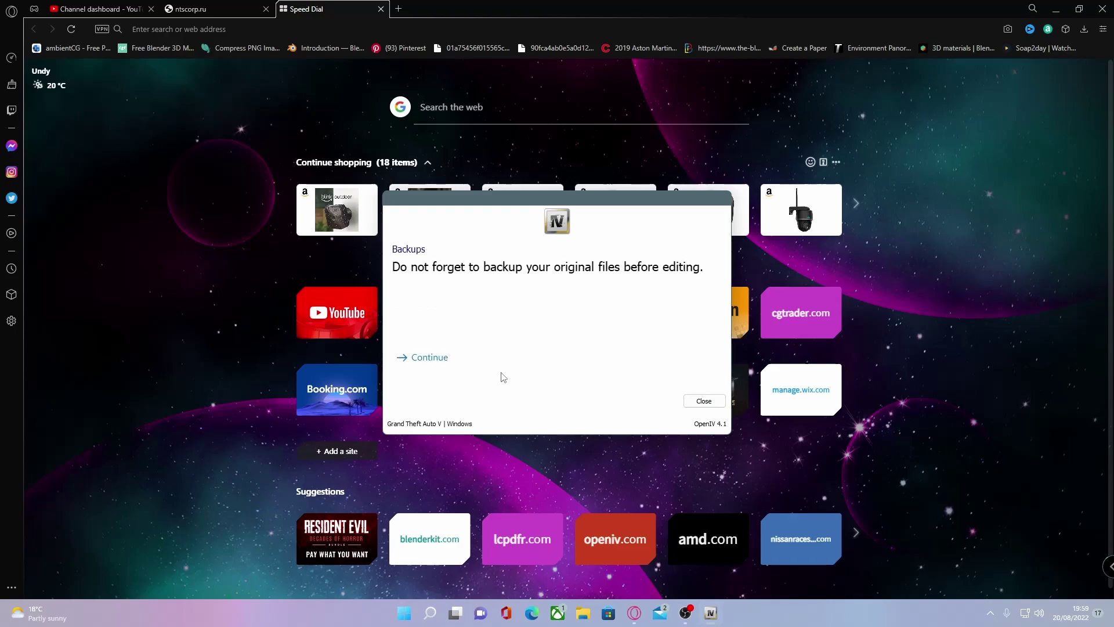
left_click(435, 363)
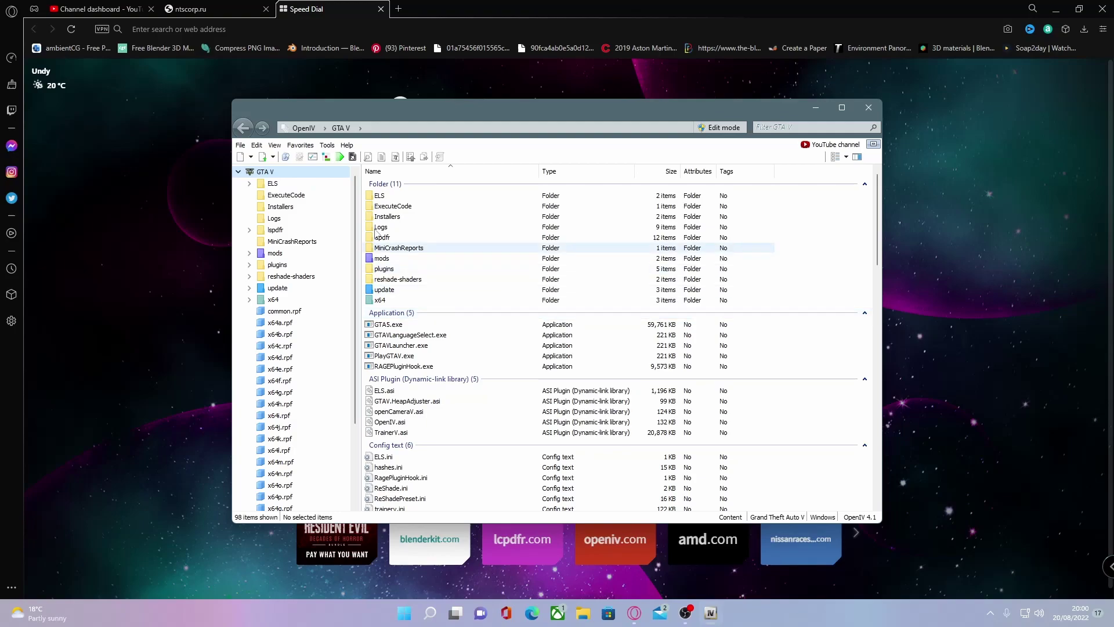
- Uninstall and reinstall the OpenIV.ASI plugin in Tools > ASI Manager
left_click(327, 146)
left_click(362, 214)
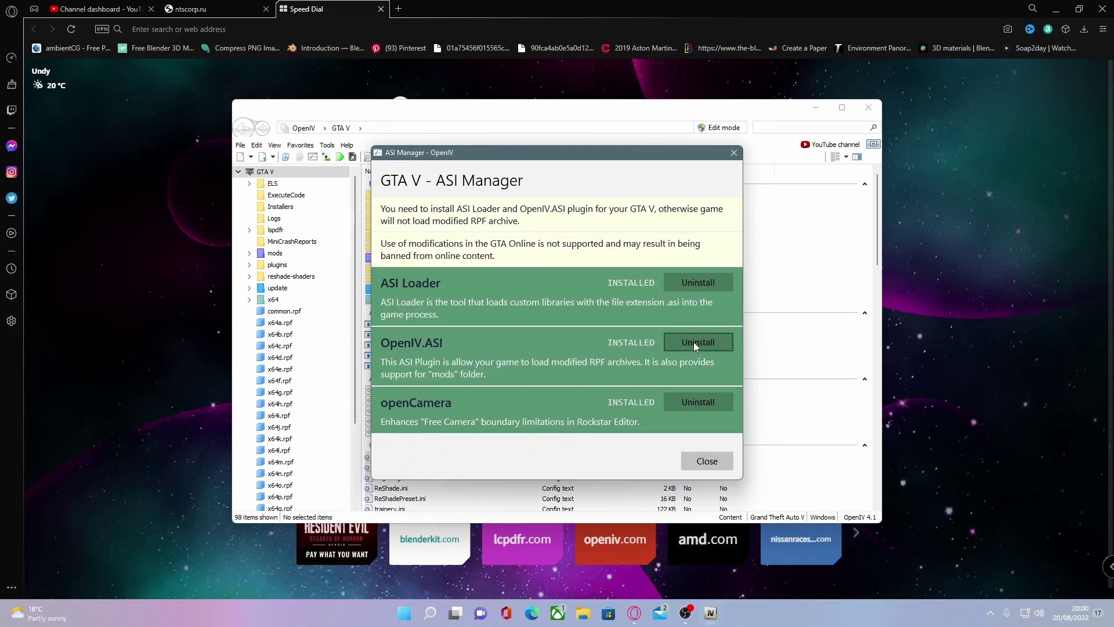
left_click(693, 342)
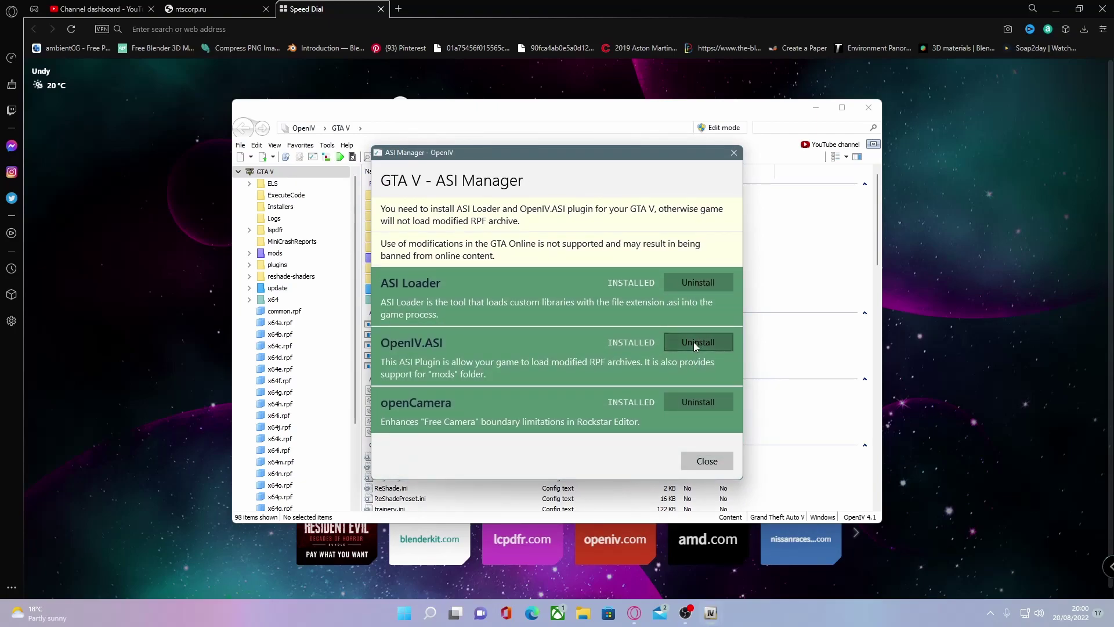
left_click(704, 404)
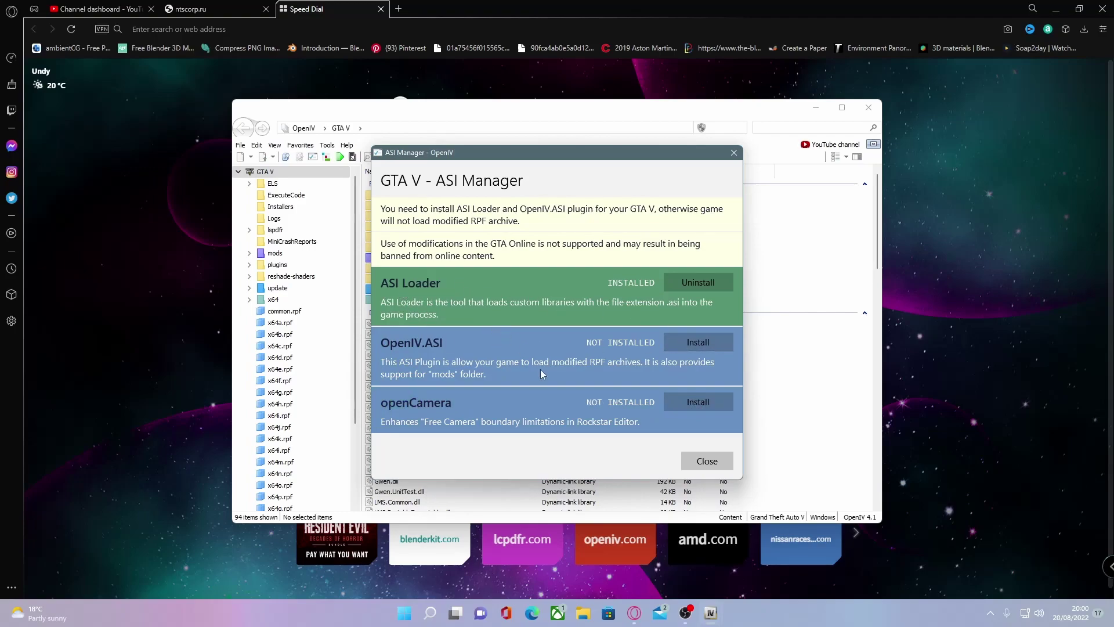
left_click(693, 338)
left_click(704, 408)
- Close the ASI Manager and turn on edit mode, confirming the warning
left_click(708, 461)
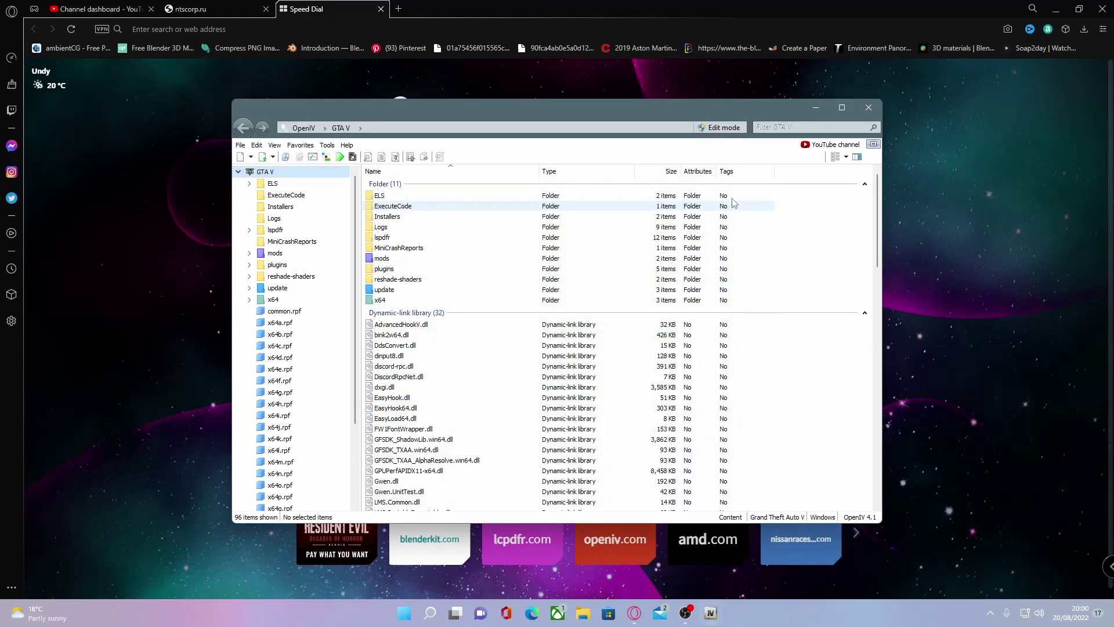
left_click(720, 127)
left_click(598, 346)
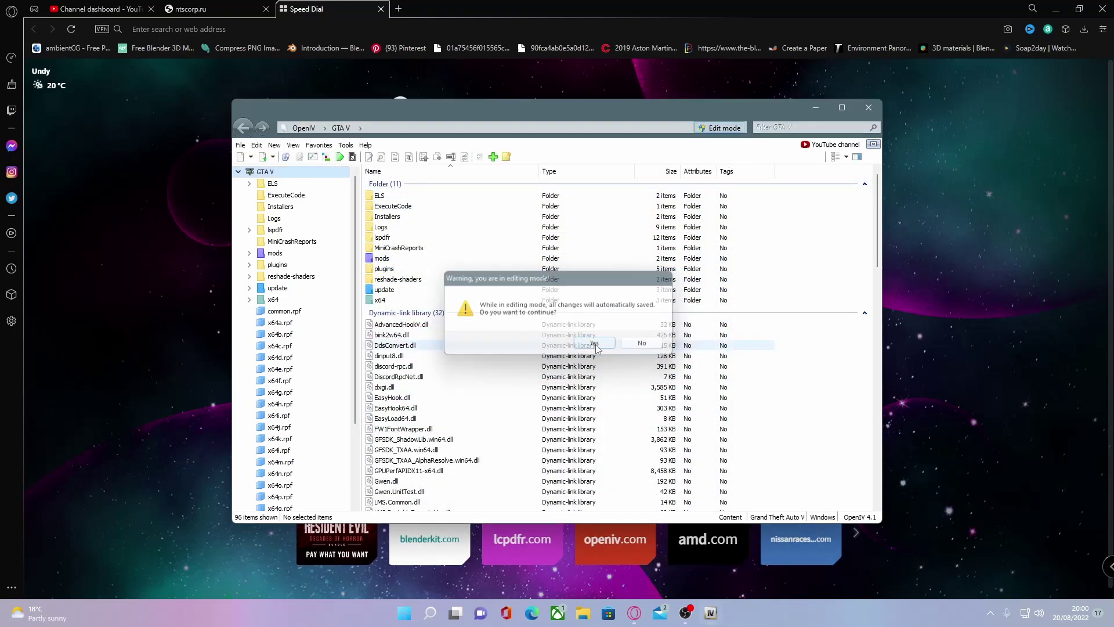